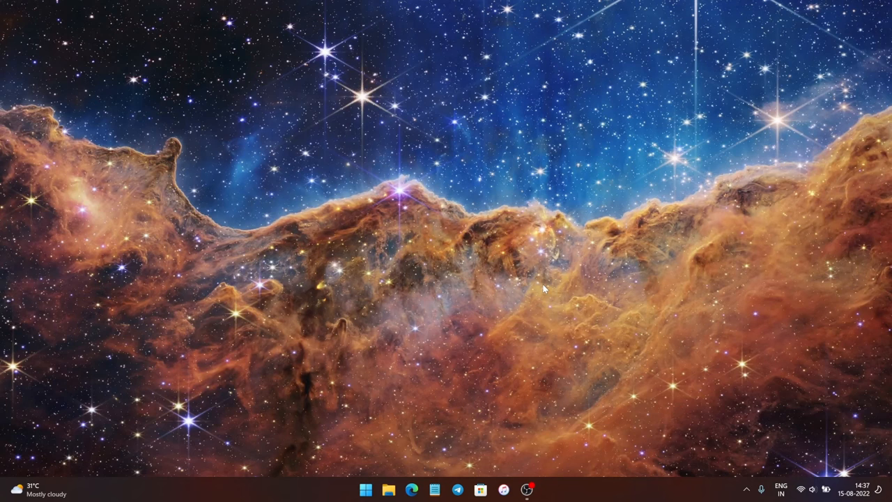
# - Launch Armoury Crate from Start search so its Home dashboard shows
pyautogui.press('super')
pyautogui.write('armoury')
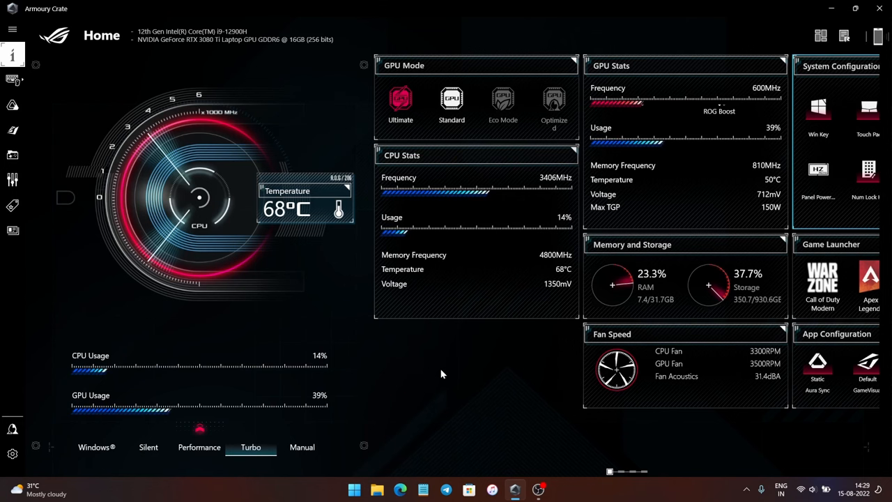
pyautogui.scroll(-2, 441, 375)
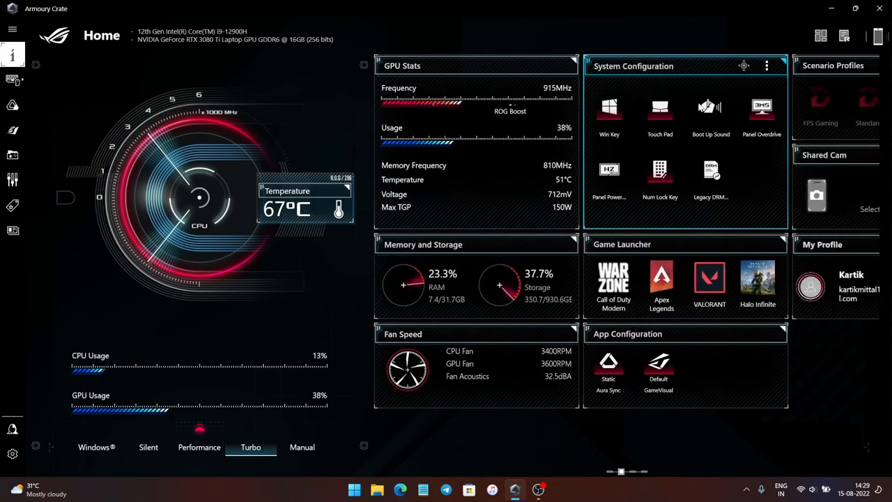
pyautogui.scroll(2, 693, 203)
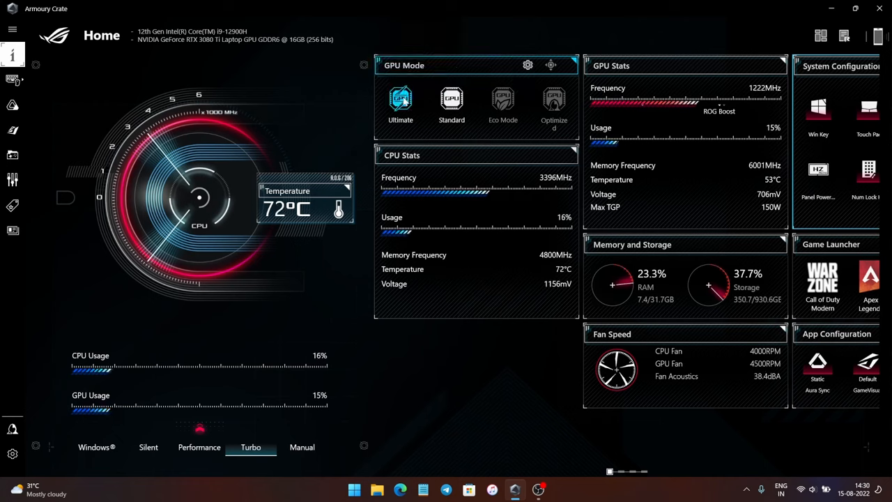
pyautogui.moveTo(400, 103)
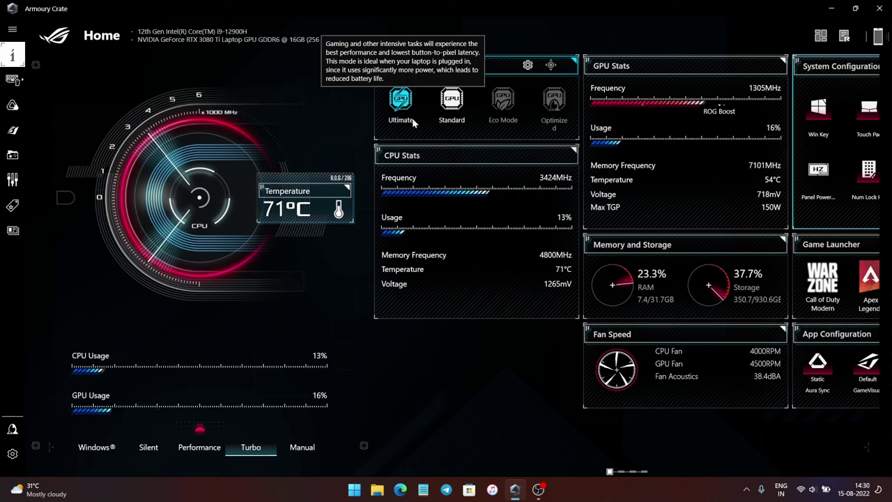
# - Set the GPU Mode panel to Ultimate, enabling the MUX switch
pyautogui.click(412, 98)
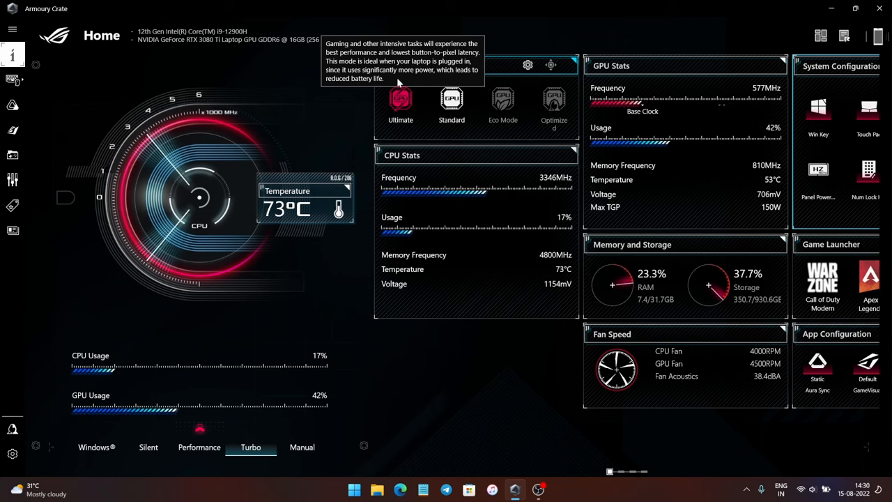